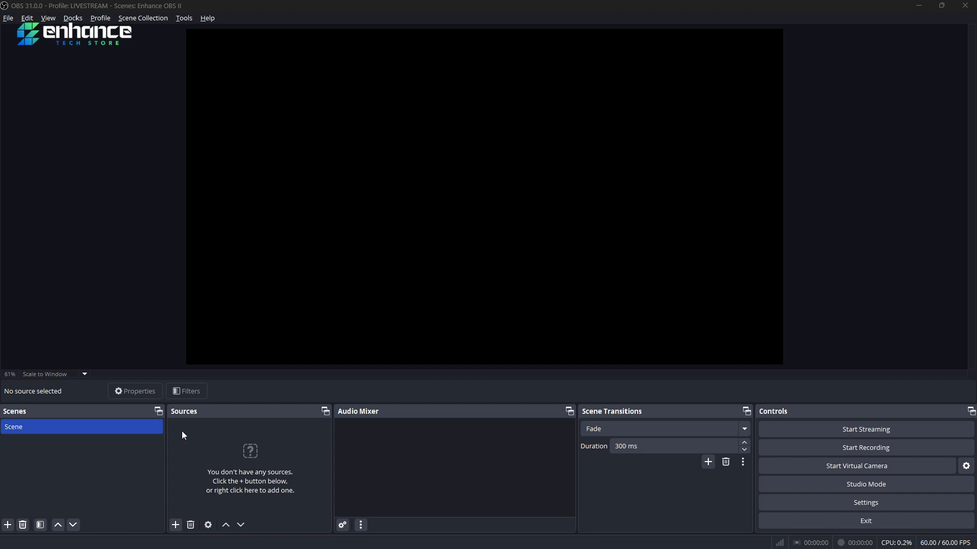
Add a new Video Capture Device source to the scene, using Capture Video as its device.
{"action": "left_click", "coordinate": [178, 528]}
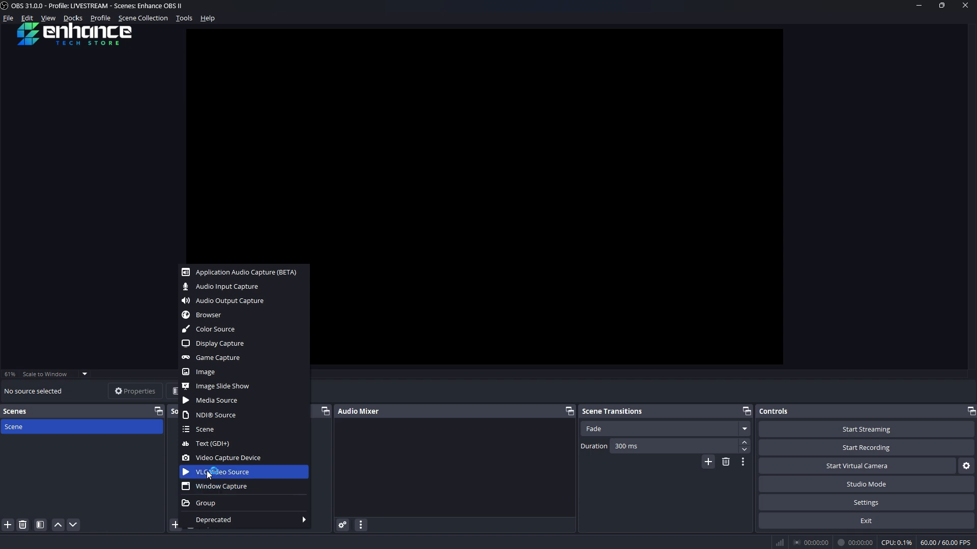
{"action": "left_click", "coordinate": [241, 462]}
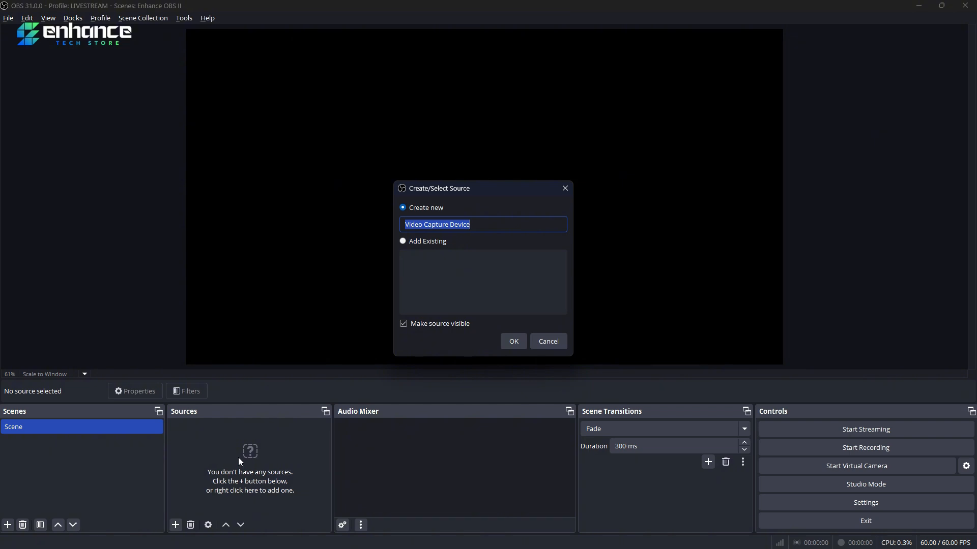
{"action": "left_click", "coordinate": [510, 347]}
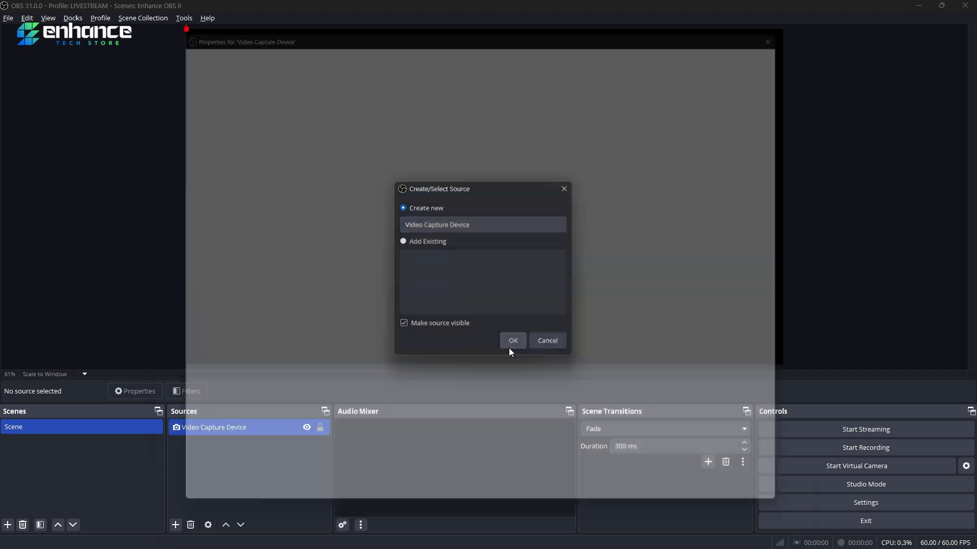
{"action": "left_click", "coordinate": [363, 281]}
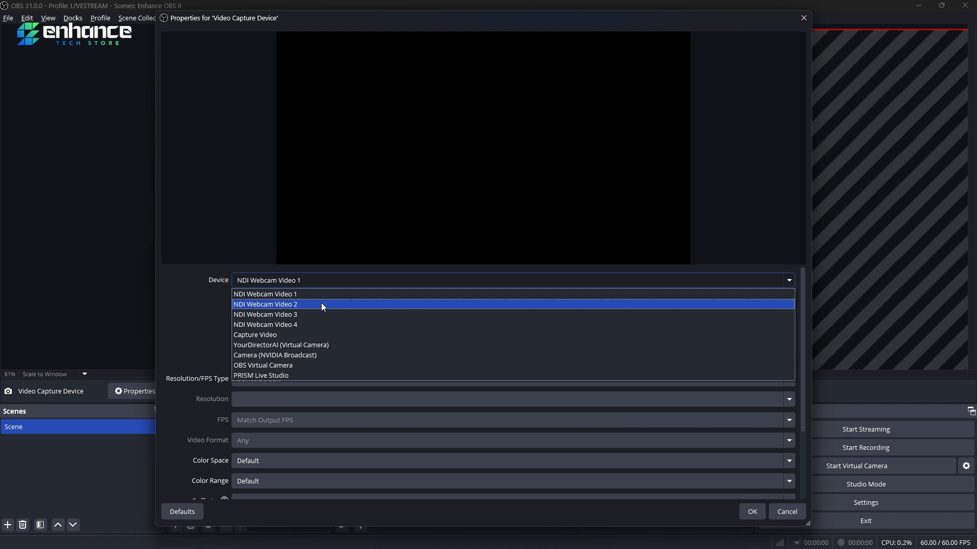
{"action": "left_click", "coordinate": [316, 335]}
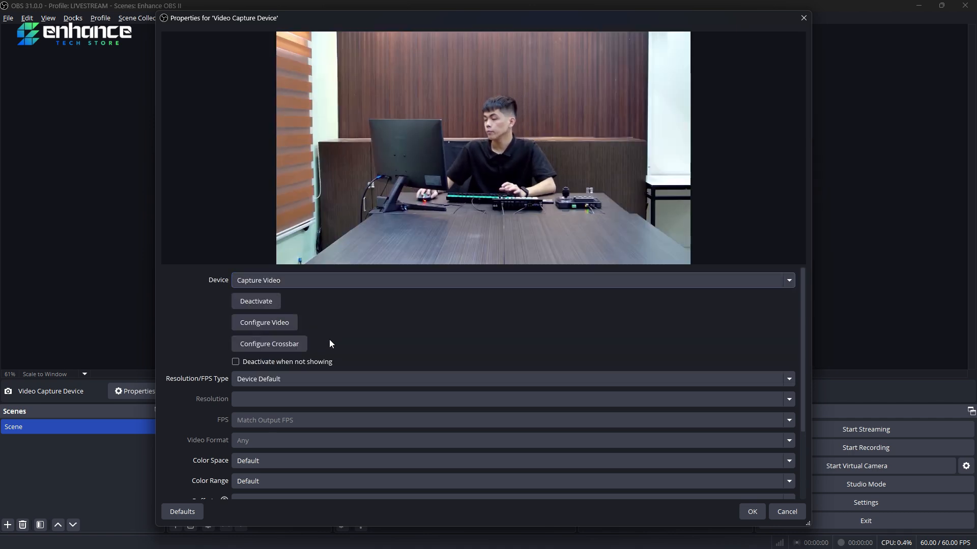
{"action": "left_click", "coordinate": [745, 512]}
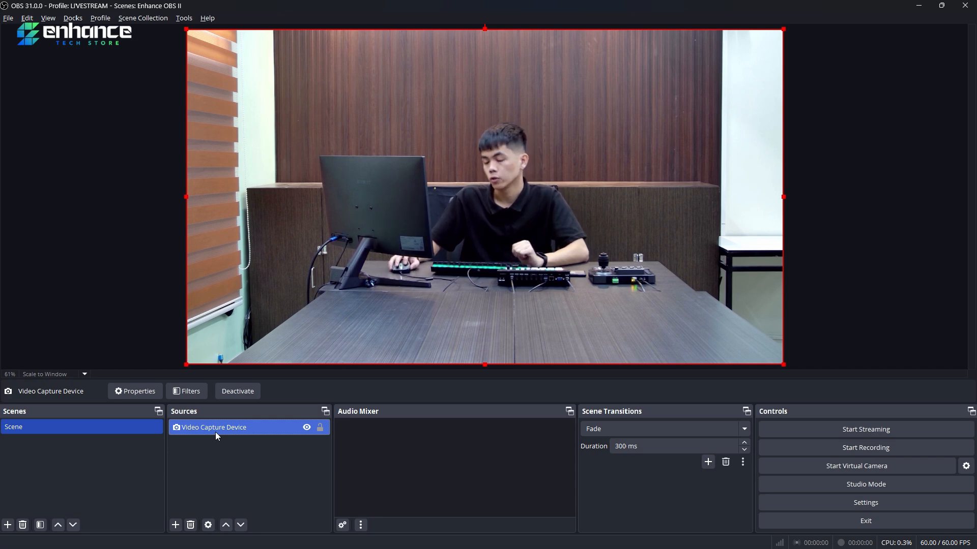
Add a new Audio Input Capture source with Microphone (Realtek High Definition Audio) as its device.
{"action": "left_click", "coordinate": [175, 526]}
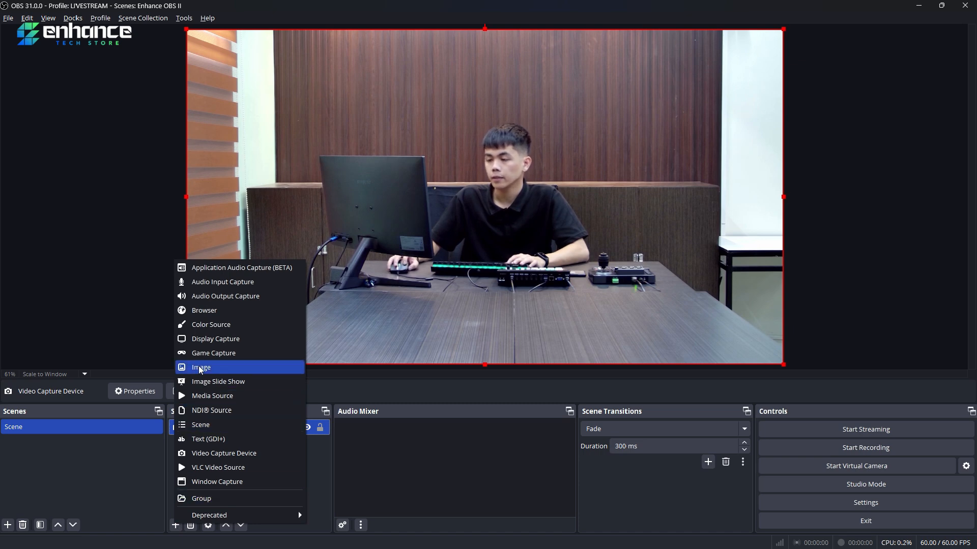
{"action": "left_click", "coordinate": [204, 284]}
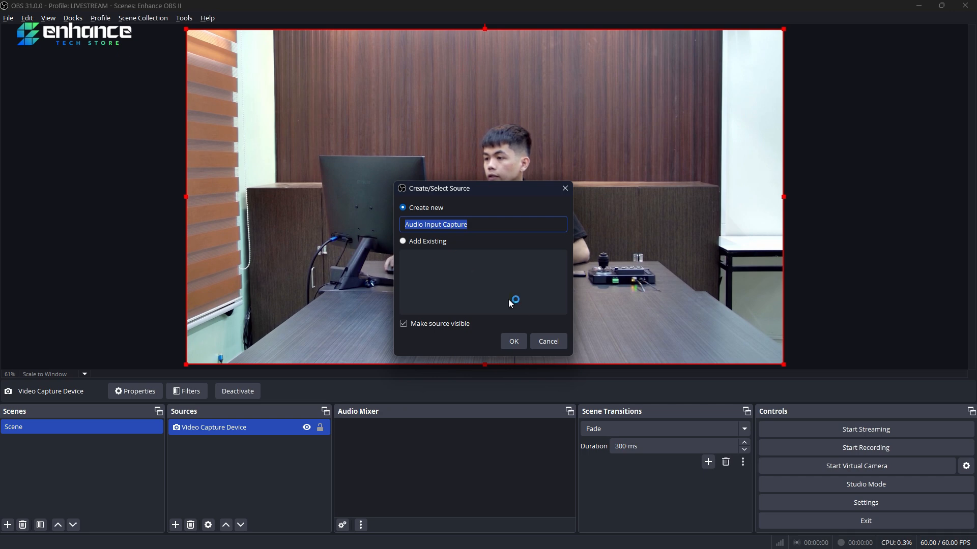
{"action": "left_click", "coordinate": [513, 343]}
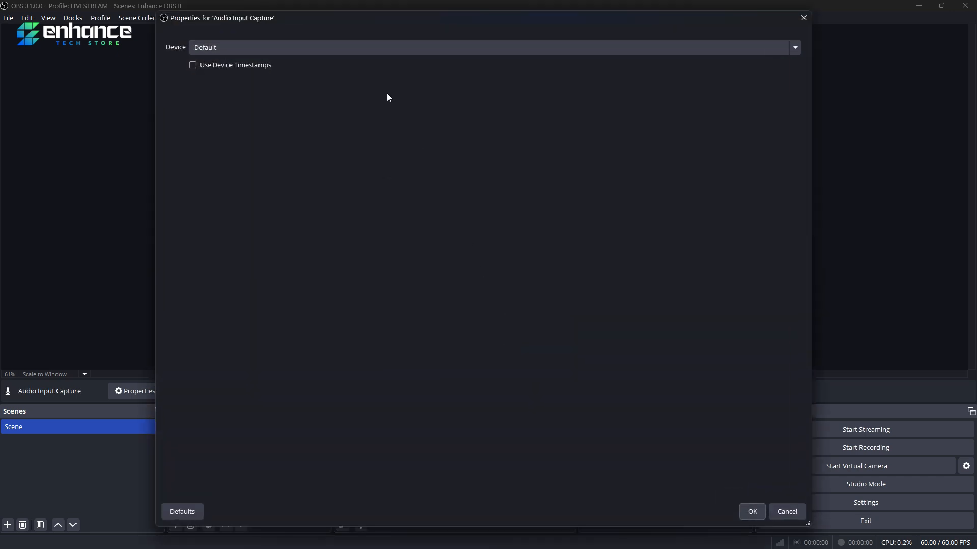
{"action": "left_click", "coordinate": [350, 45]}
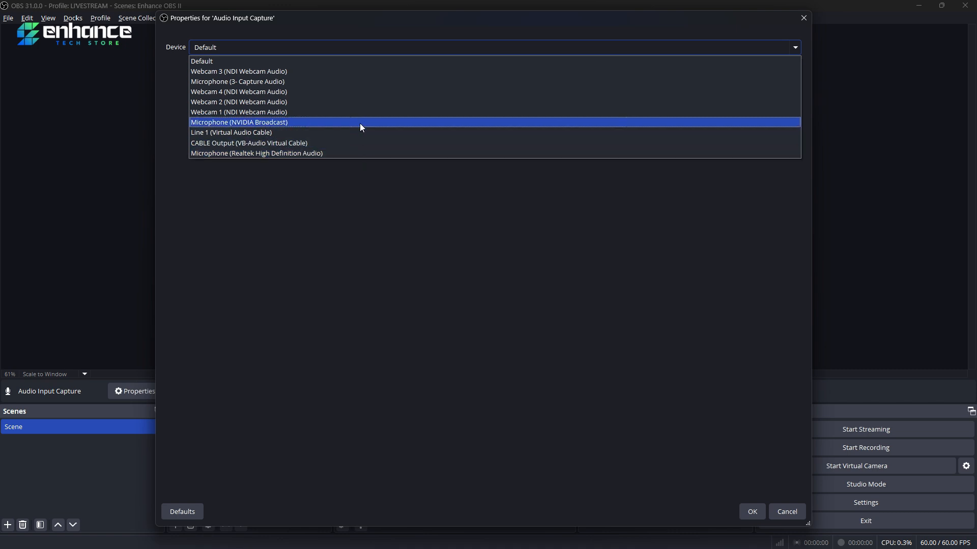
{"action": "left_click", "coordinate": [358, 62]}
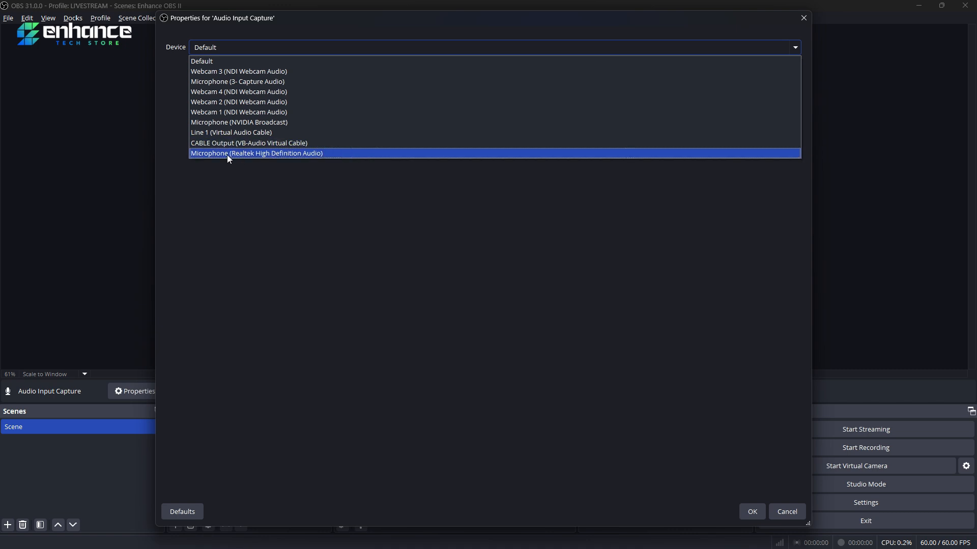
{"action": "left_click", "coordinate": [374, 153]}
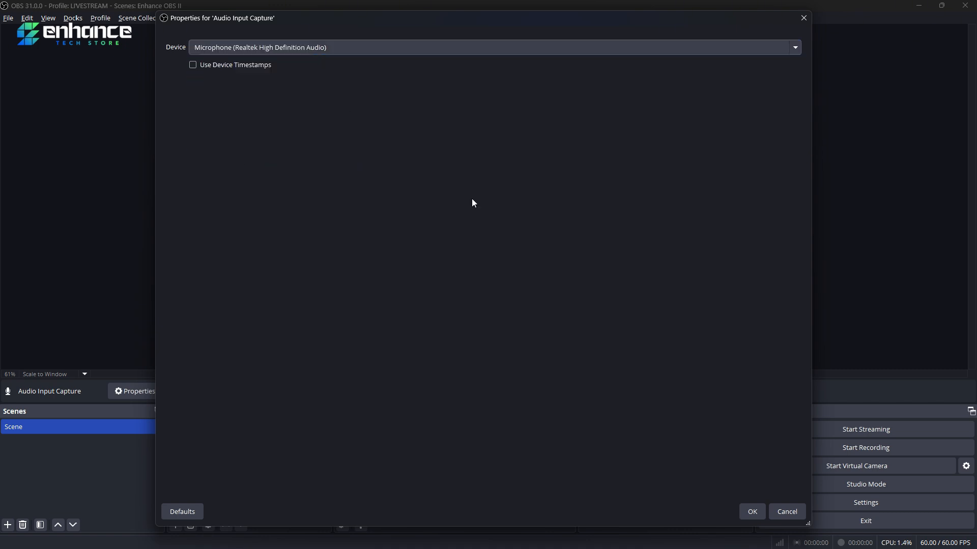
{"action": "left_click", "coordinate": [752, 513]}
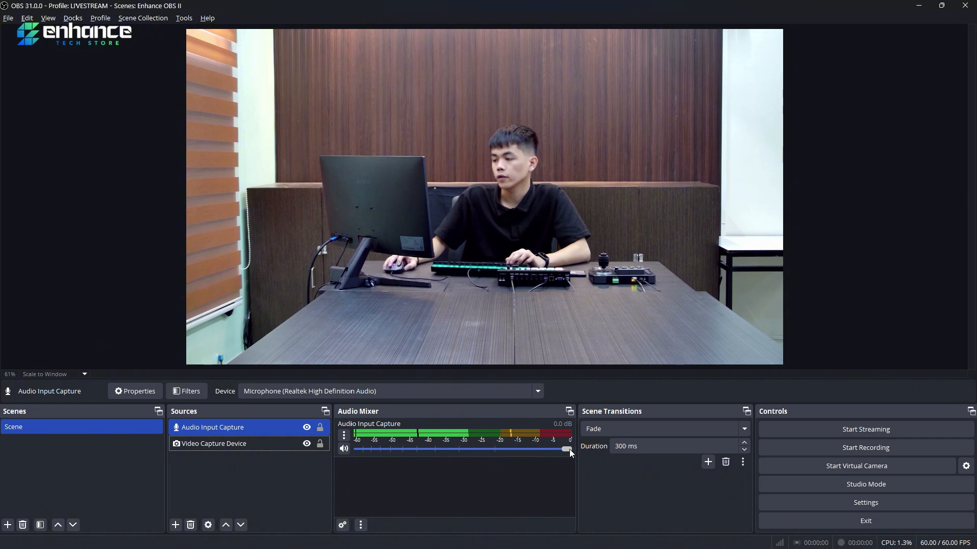
{"action": "left_click_drag", "start_coordinate": [569, 449], "coordinate": [648, 439]}
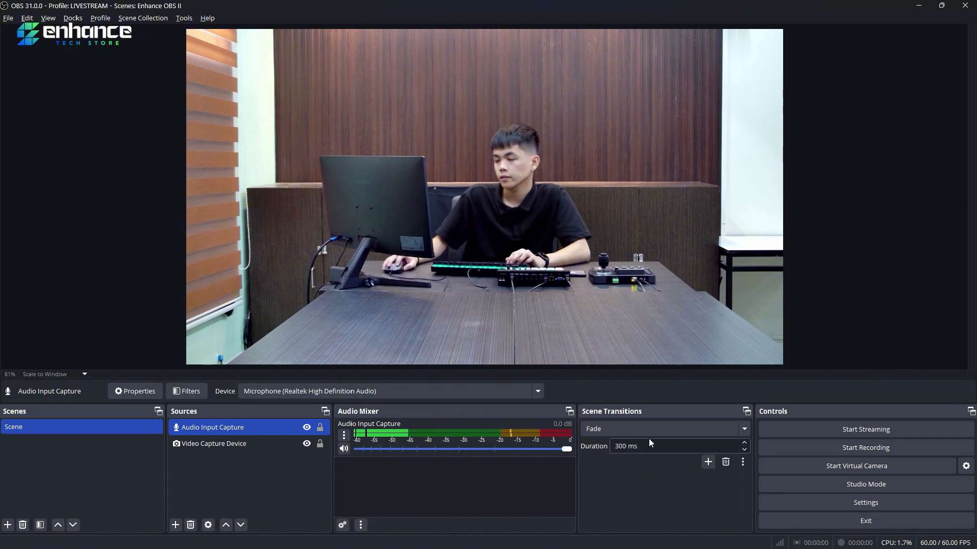
{"action": "left_click", "coordinate": [218, 445]}
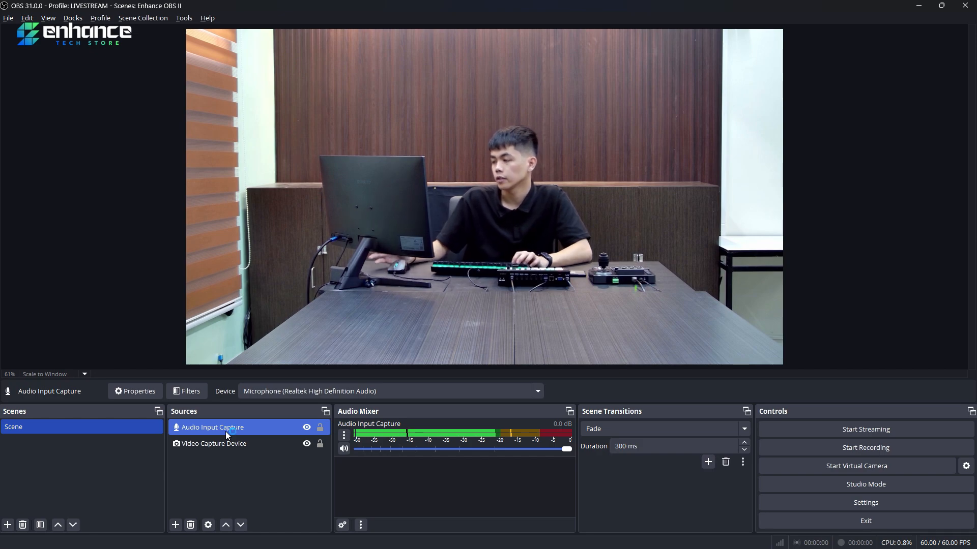
Switch to Facebook Live Producer in Chrome, set up a new live video and copy its stream key.
{"action": "key", "text": "alt+Tab"}
{"action": "left_click", "coordinate": [638, 318]}
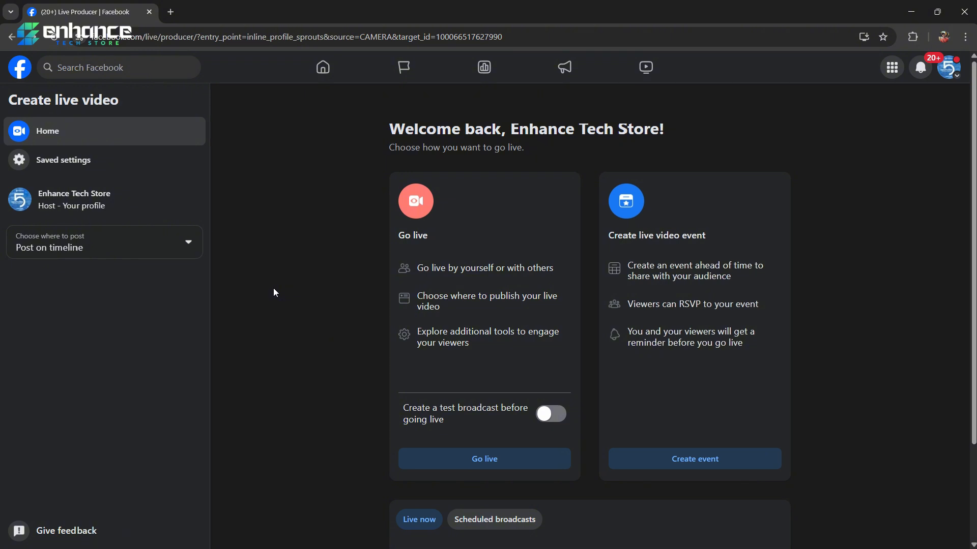
{"action": "left_click", "coordinate": [483, 459]}
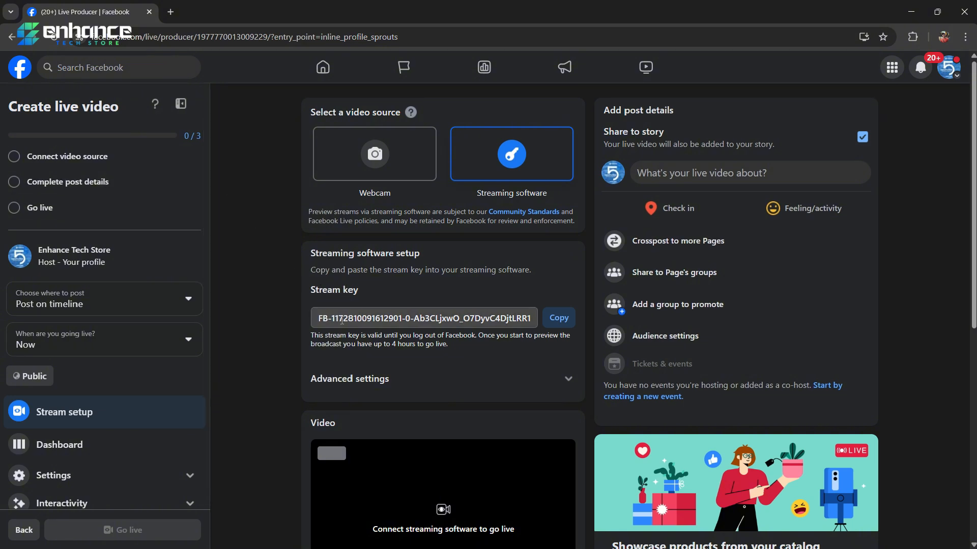
{"action": "left_click", "coordinate": [342, 319]}
{"action": "left_click", "coordinate": [559, 319]}
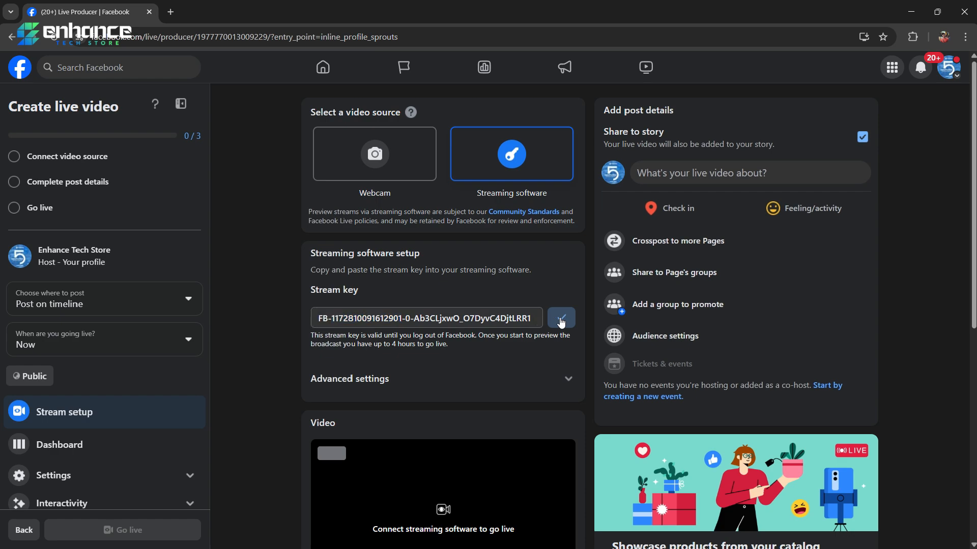
Switch back to OBS and set the streaming service to Facebook Live in the stream settings.
{"action": "key", "text": "alt+Tab"}
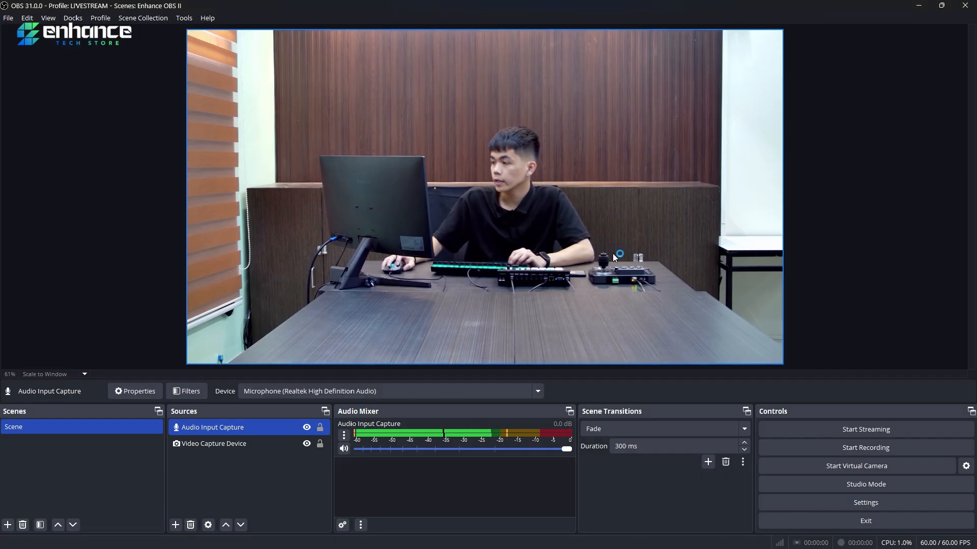
{"action": "left_click", "coordinate": [842, 503]}
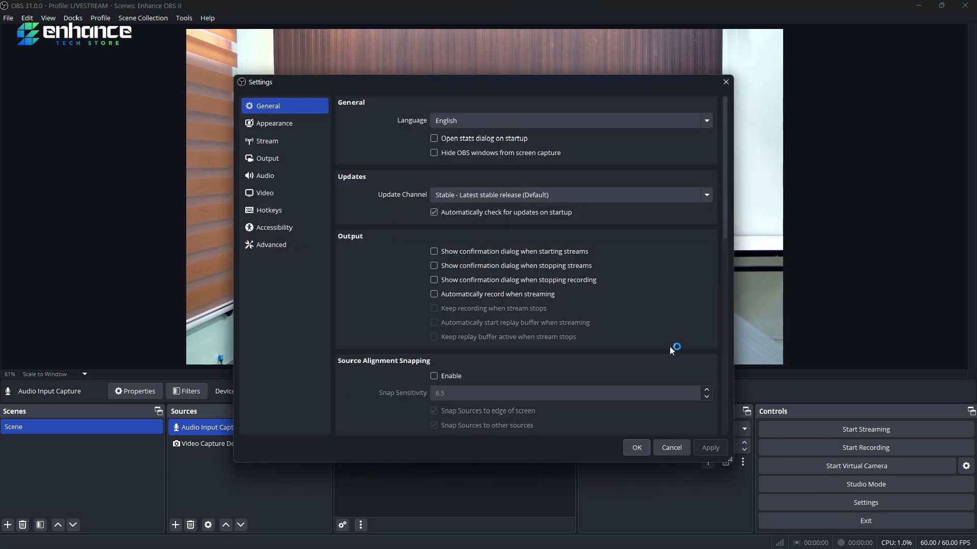
{"action": "left_click", "coordinate": [291, 144]}
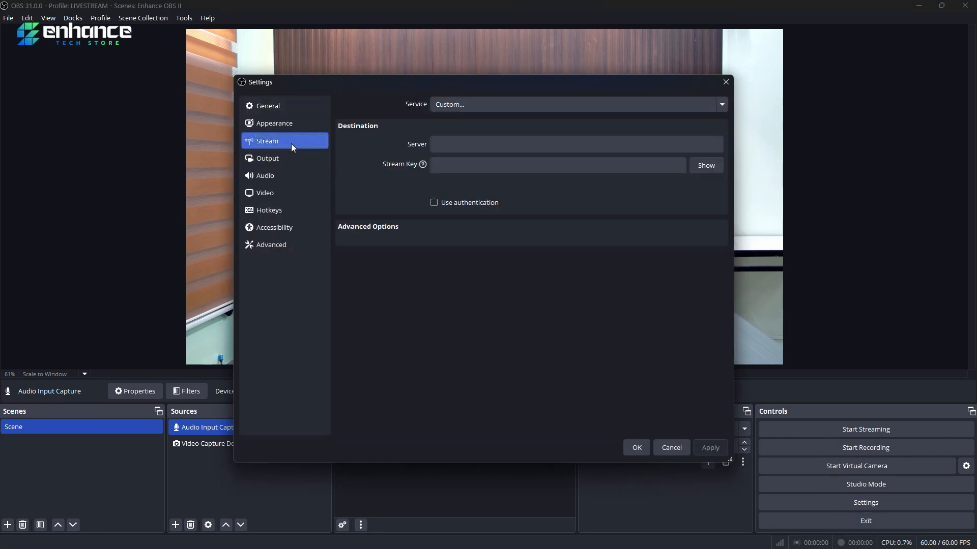
{"action": "left_click", "coordinate": [456, 106]}
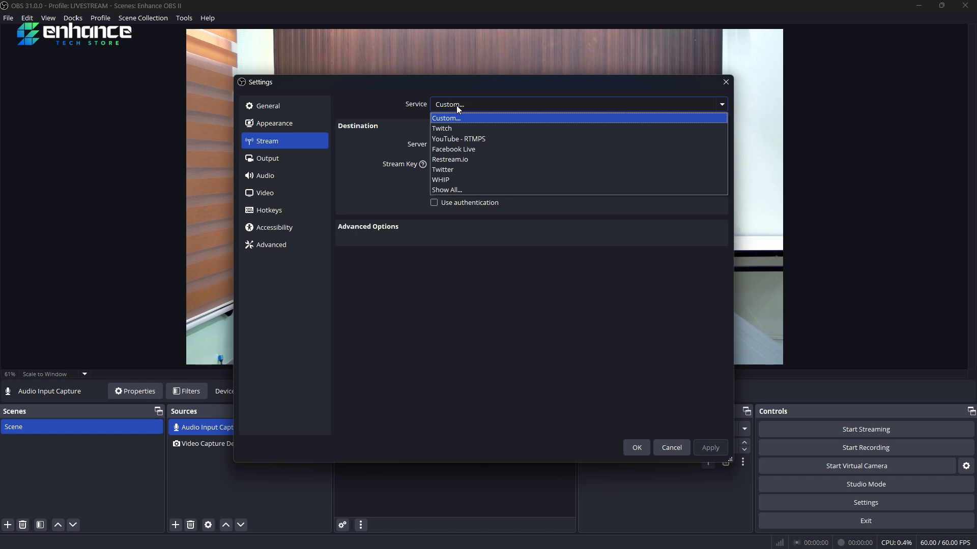
{"action": "left_click", "coordinate": [453, 149]}
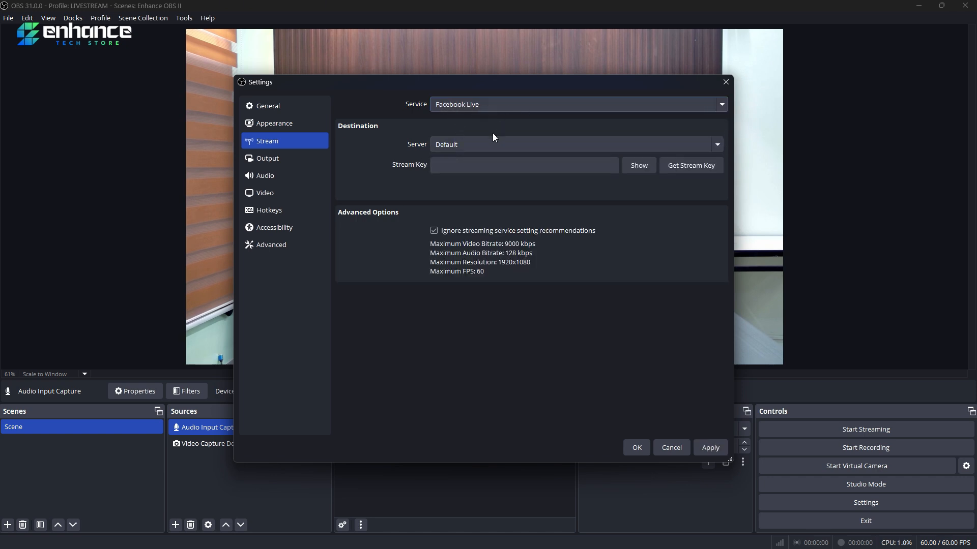
Paste the copied stream key into the Stream Key field and save the stream settings.
{"action": "left_click", "coordinate": [450, 171]}
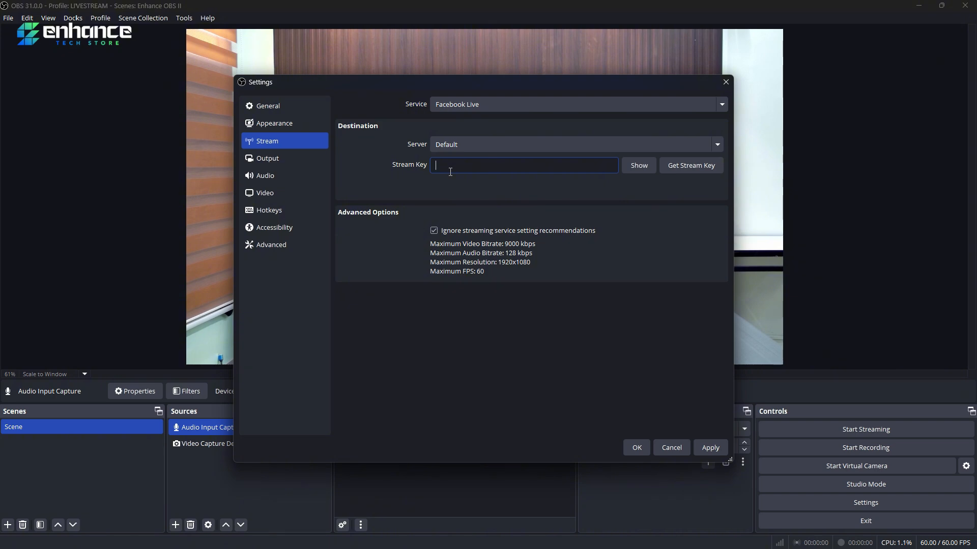
{"action": "right_click", "coordinate": [459, 166]}
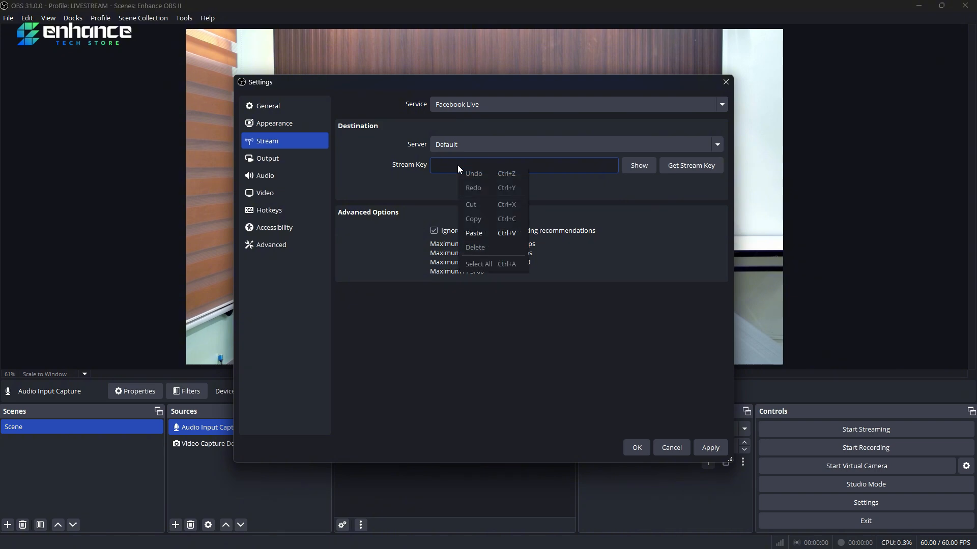
{"action": "left_click", "coordinate": [475, 232]}
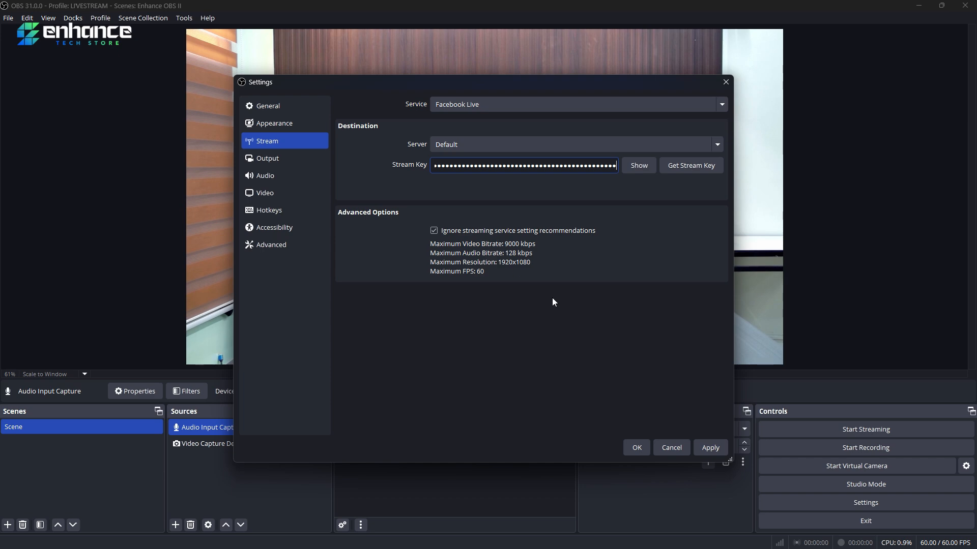
{"action": "left_click", "coordinate": [713, 453]}
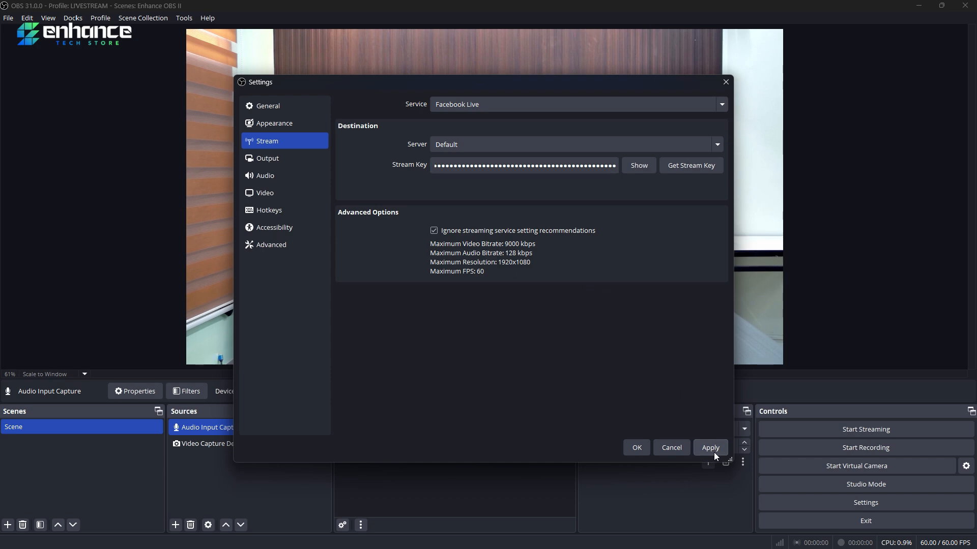
{"action": "left_click", "coordinate": [637, 448]}
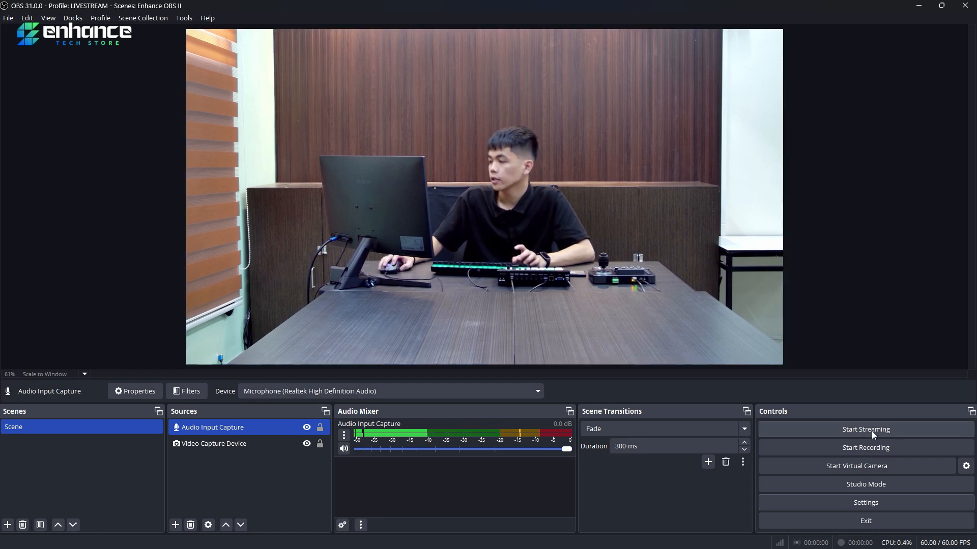
Start streaming from OBS and switch to the Facebook Live Producer page in Chrome.
{"action": "left_click", "coordinate": [834, 433]}
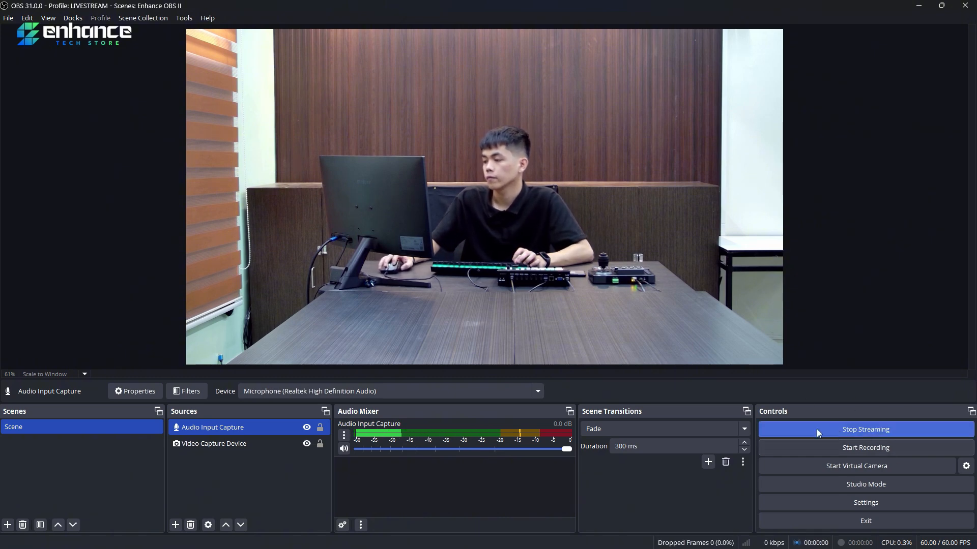
{"action": "key", "text": "alt+Tab"}
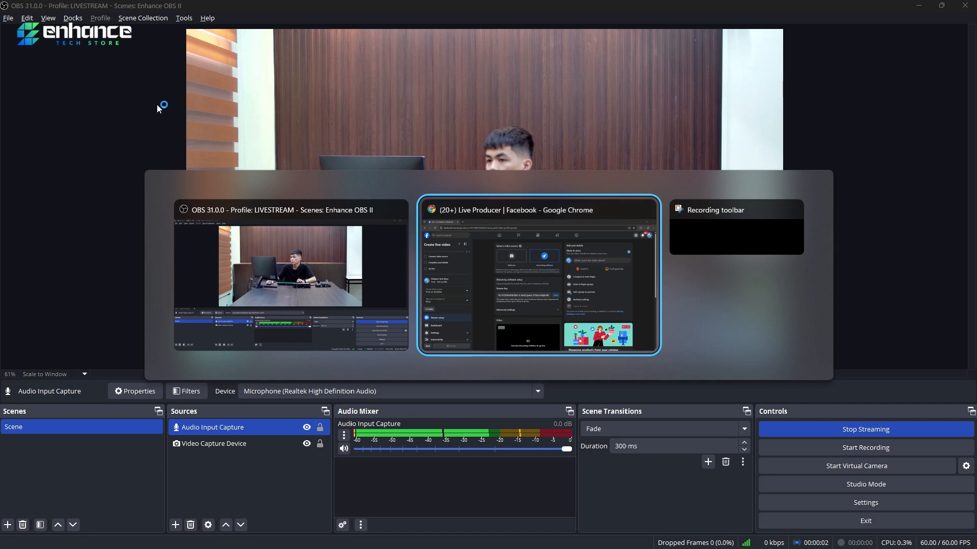
{"action": "key", "text": "Escape"}
{"action": "key", "text": "alt+Tab"}
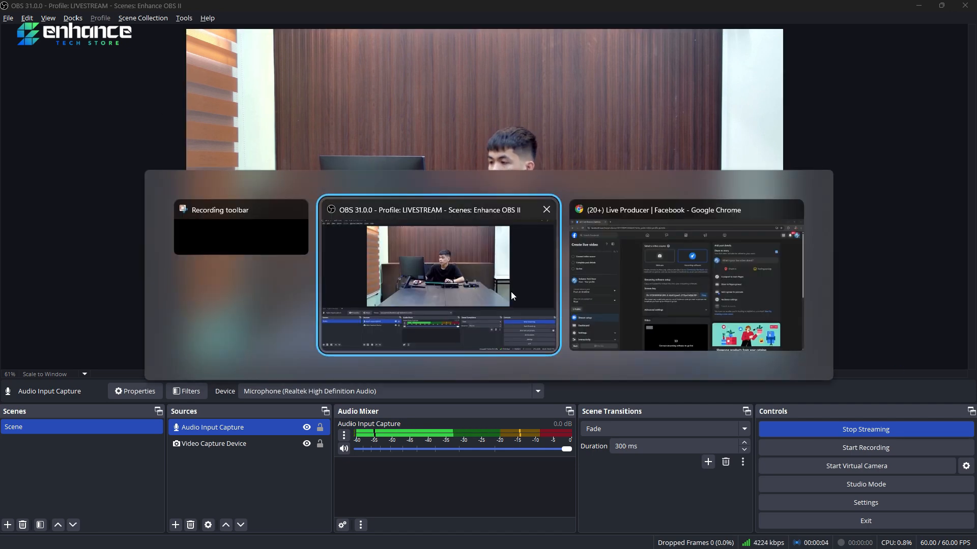
{"action": "left_click", "coordinate": [648, 292]}
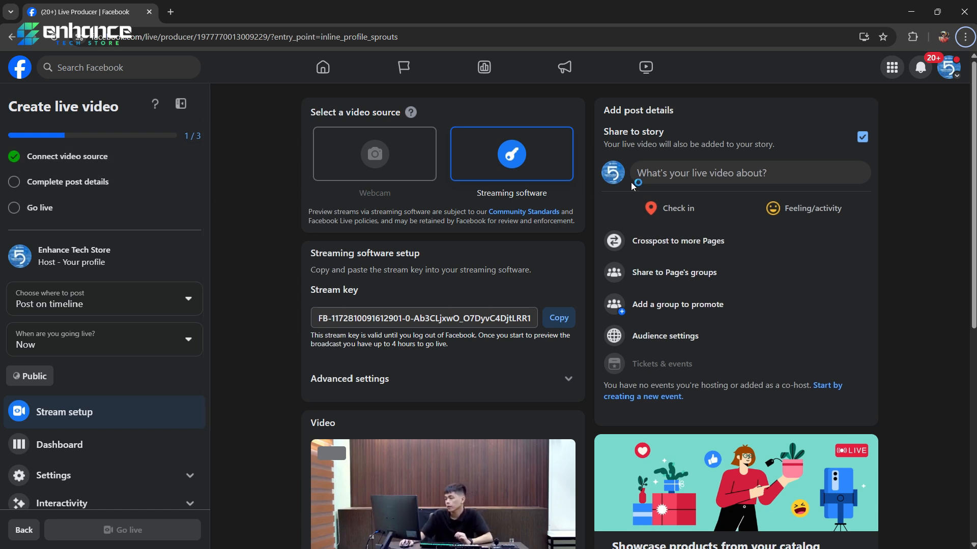
Fill in the live post details with title "Test" and description "This is for Live testing", and save them.
{"action": "left_click", "coordinate": [662, 173]}
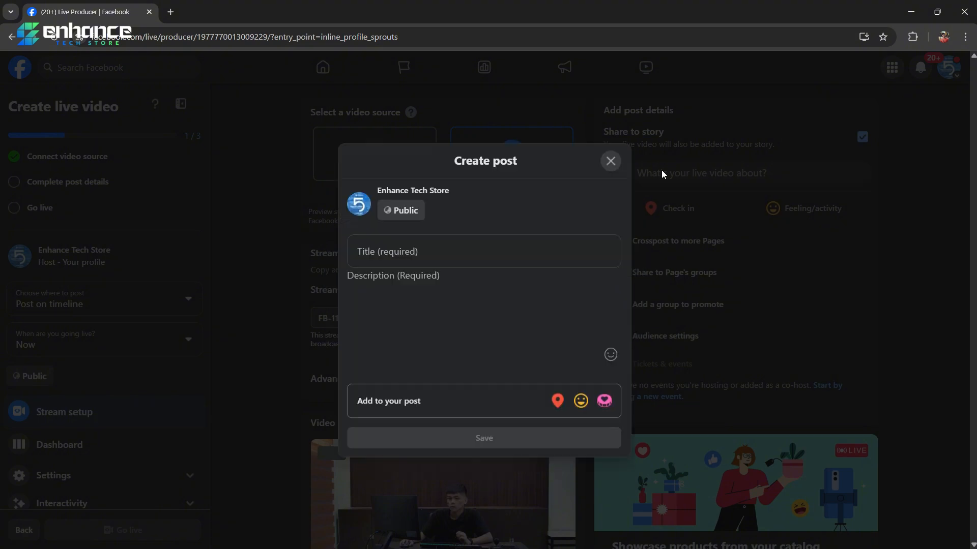
{"action": "left_click", "coordinate": [434, 253]}
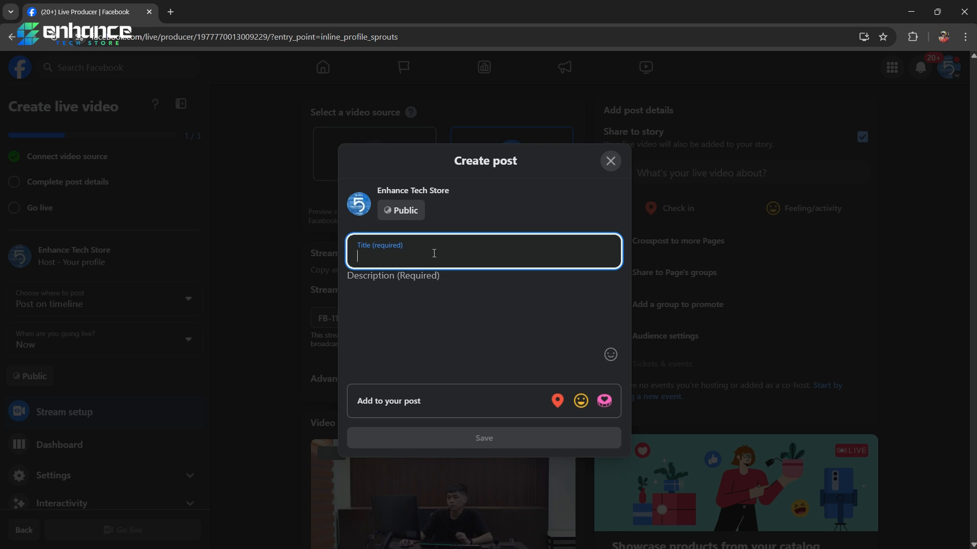
{"action": "type", "text": "Test"}
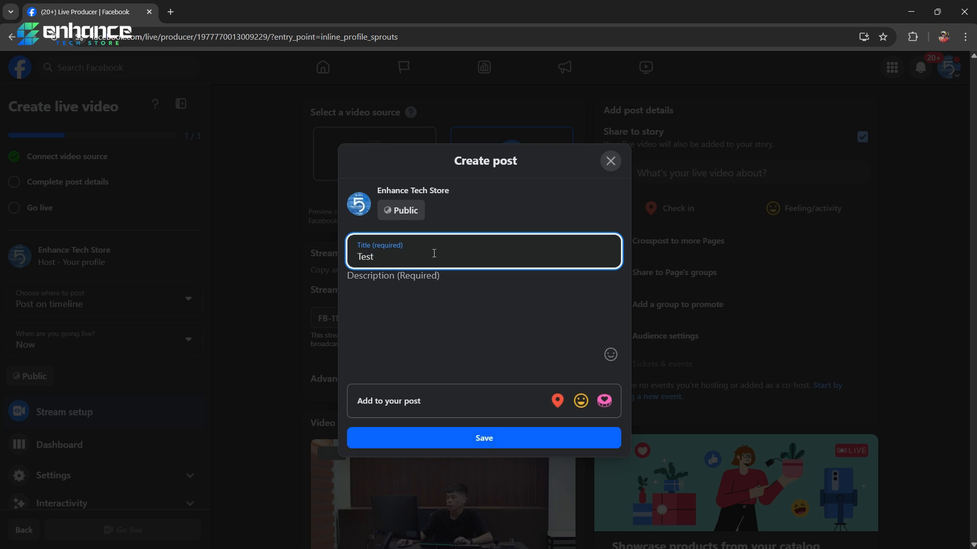
{"action": "left_click", "coordinate": [423, 293]}
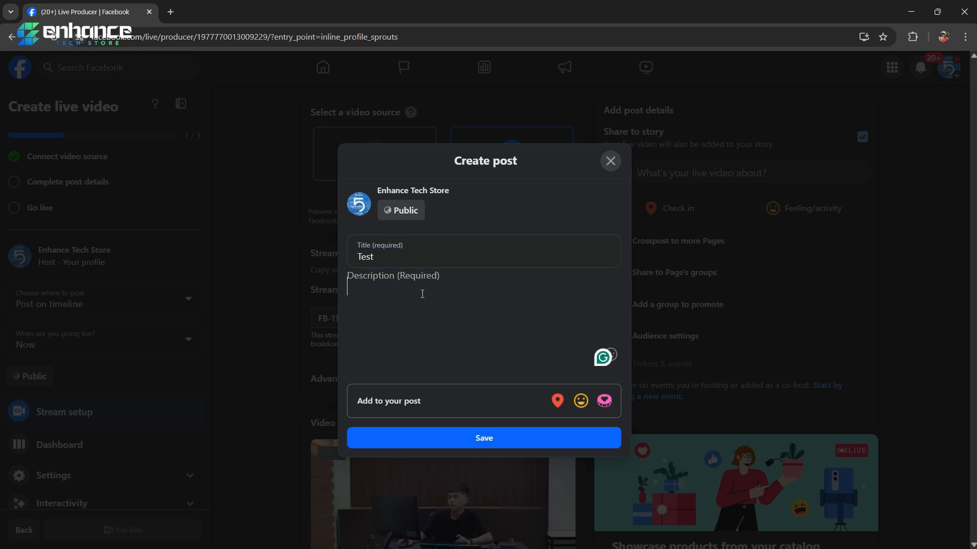
{"action": "type", "text": "This is for L"}
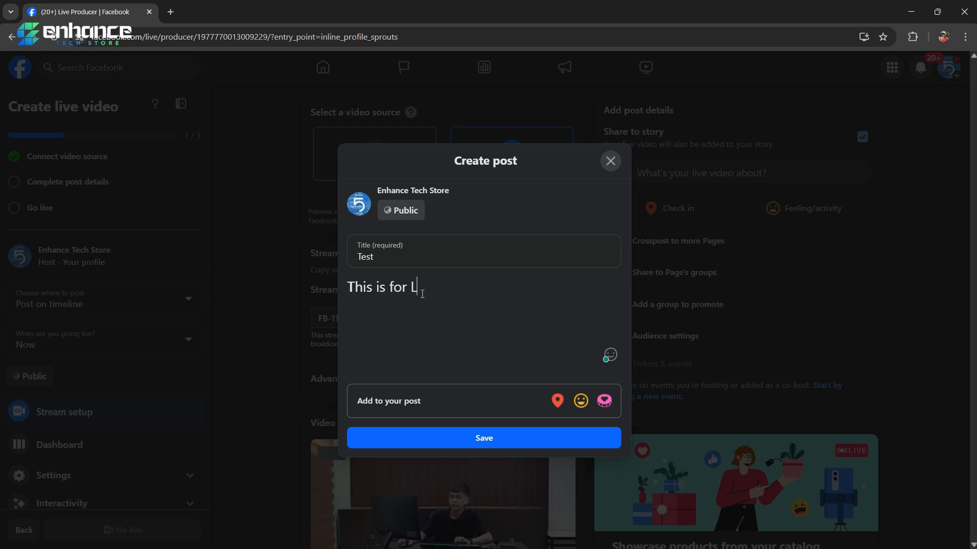
{"action": "type", "text": "ive testb"}
{"action": "type", "text": "ing"}
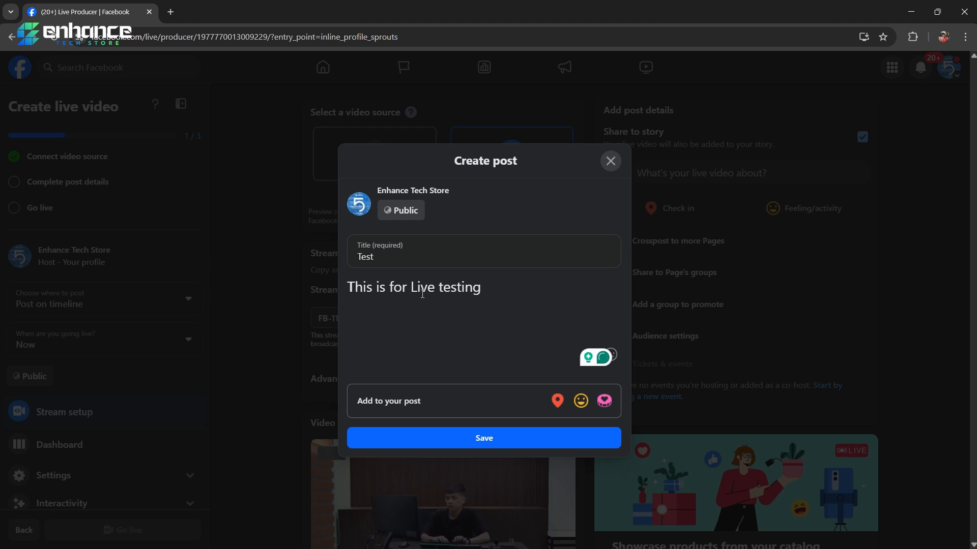
{"action": "left_click", "coordinate": [418, 438]}
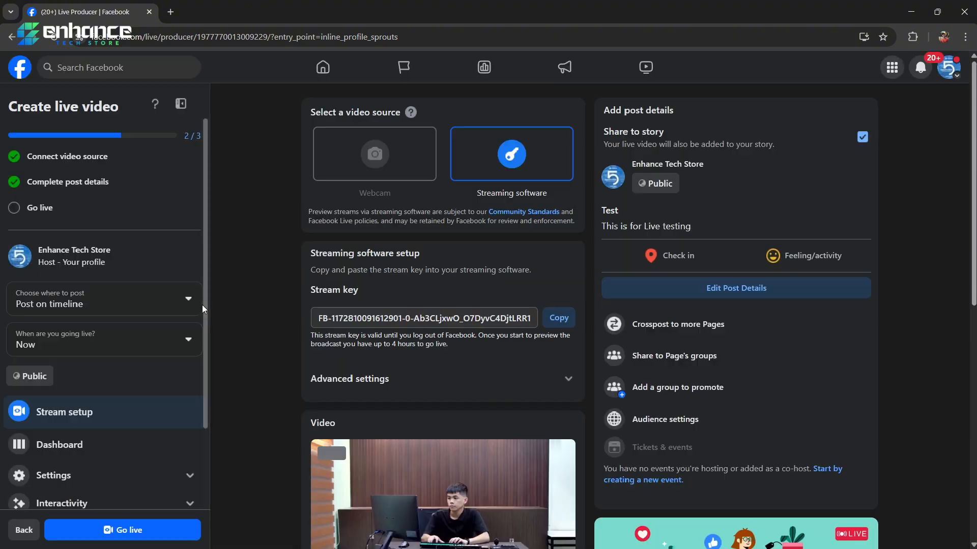